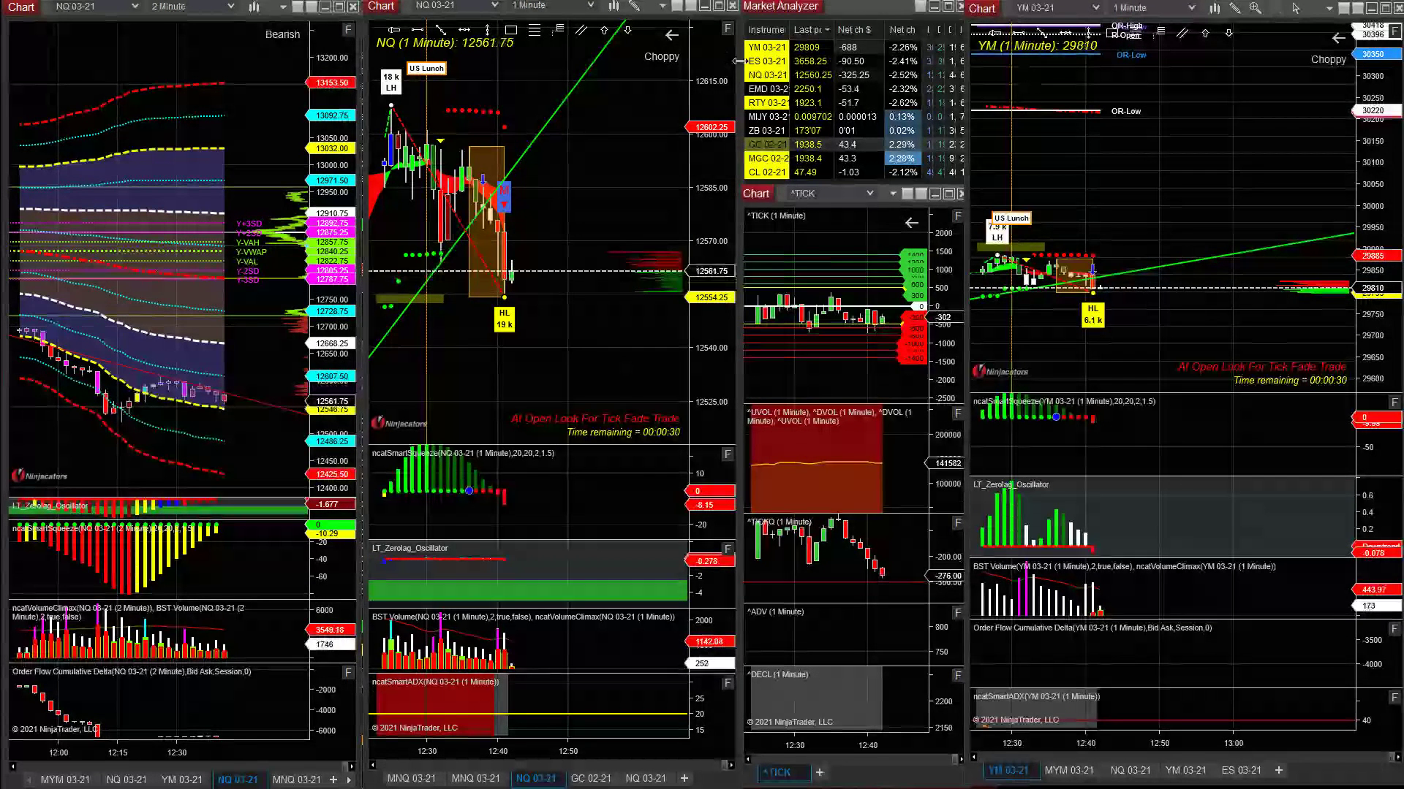
Step: Compress the NQ and YM price scales, then pan NQ back toward 12:20
drag(718, 126, 714, 135)
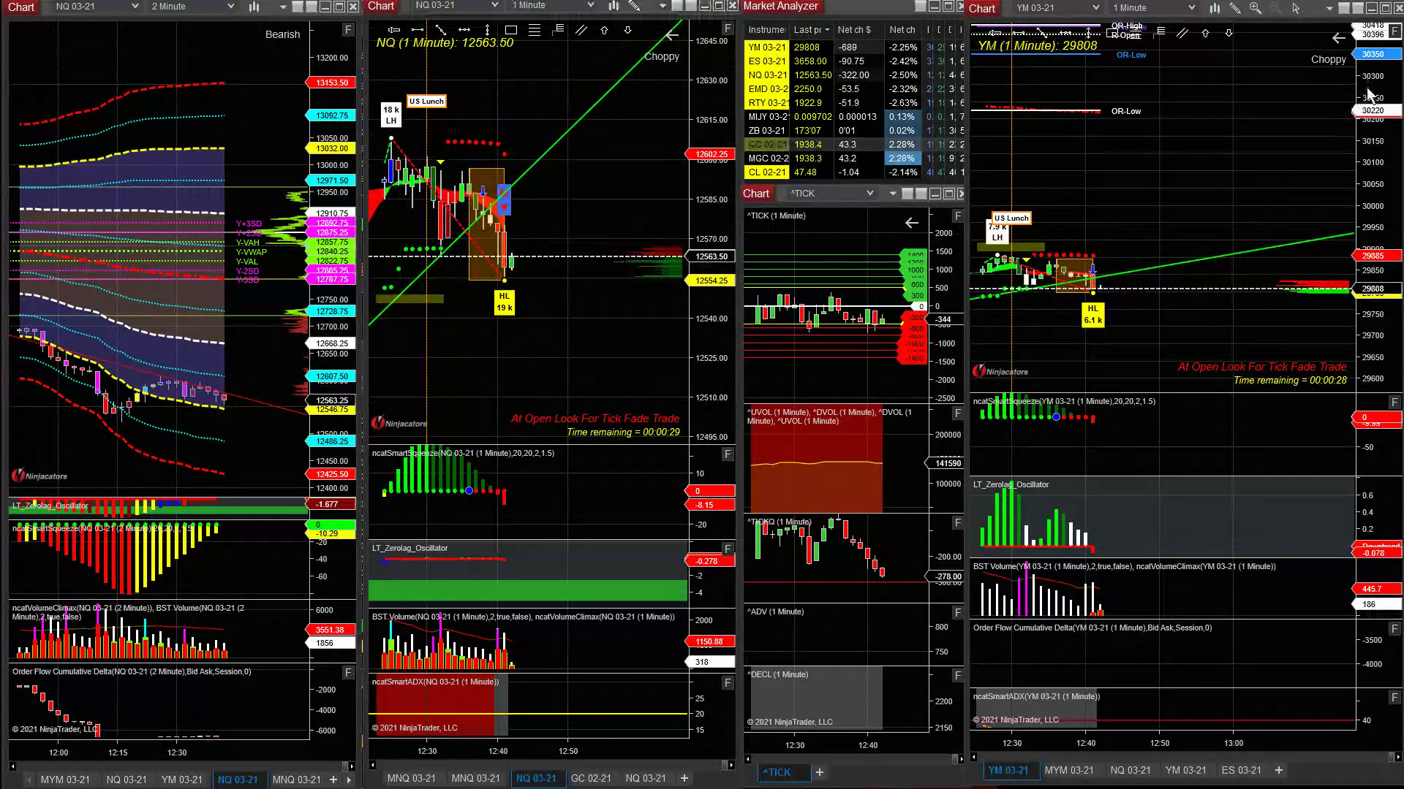
drag(1371, 126, 1372, 161)
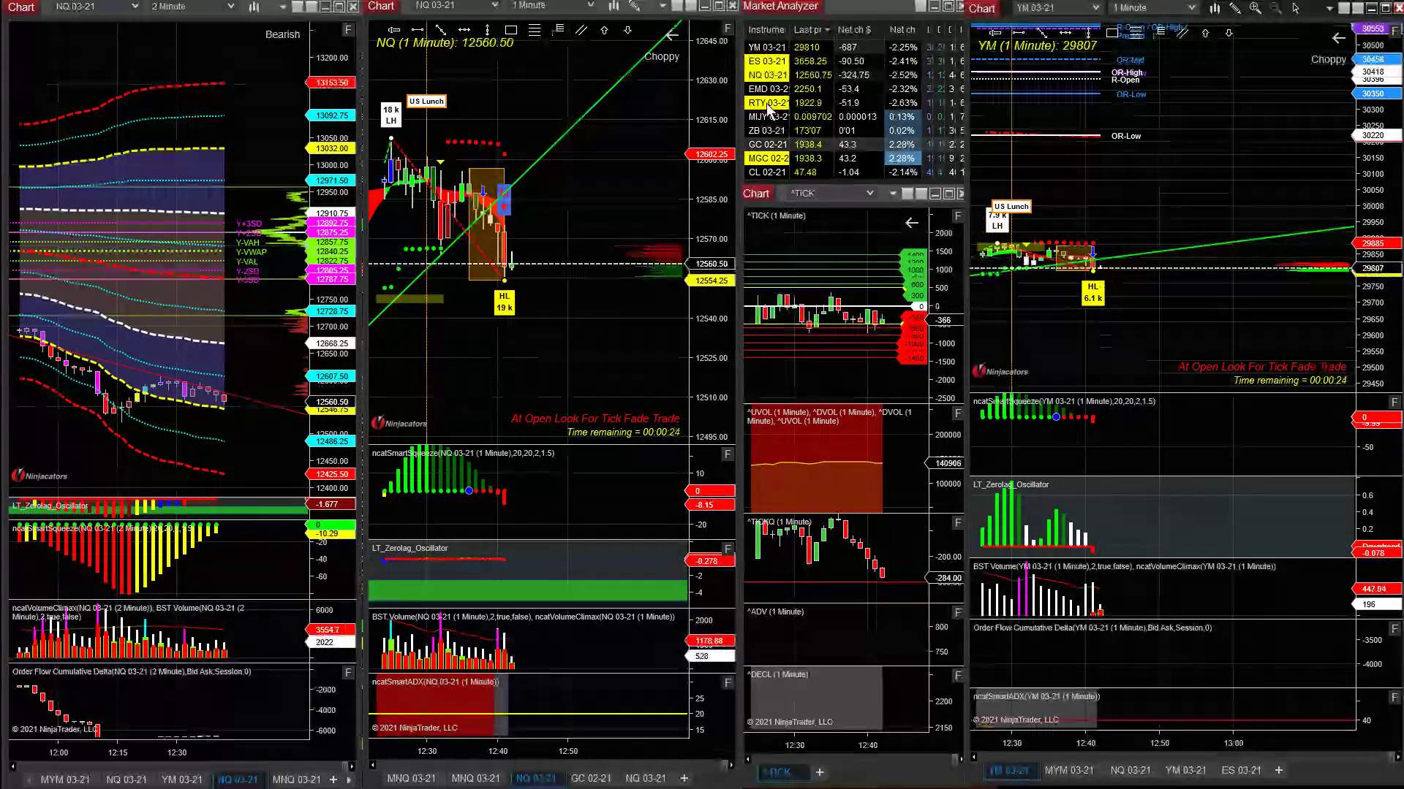
drag(720, 84, 718, 72)
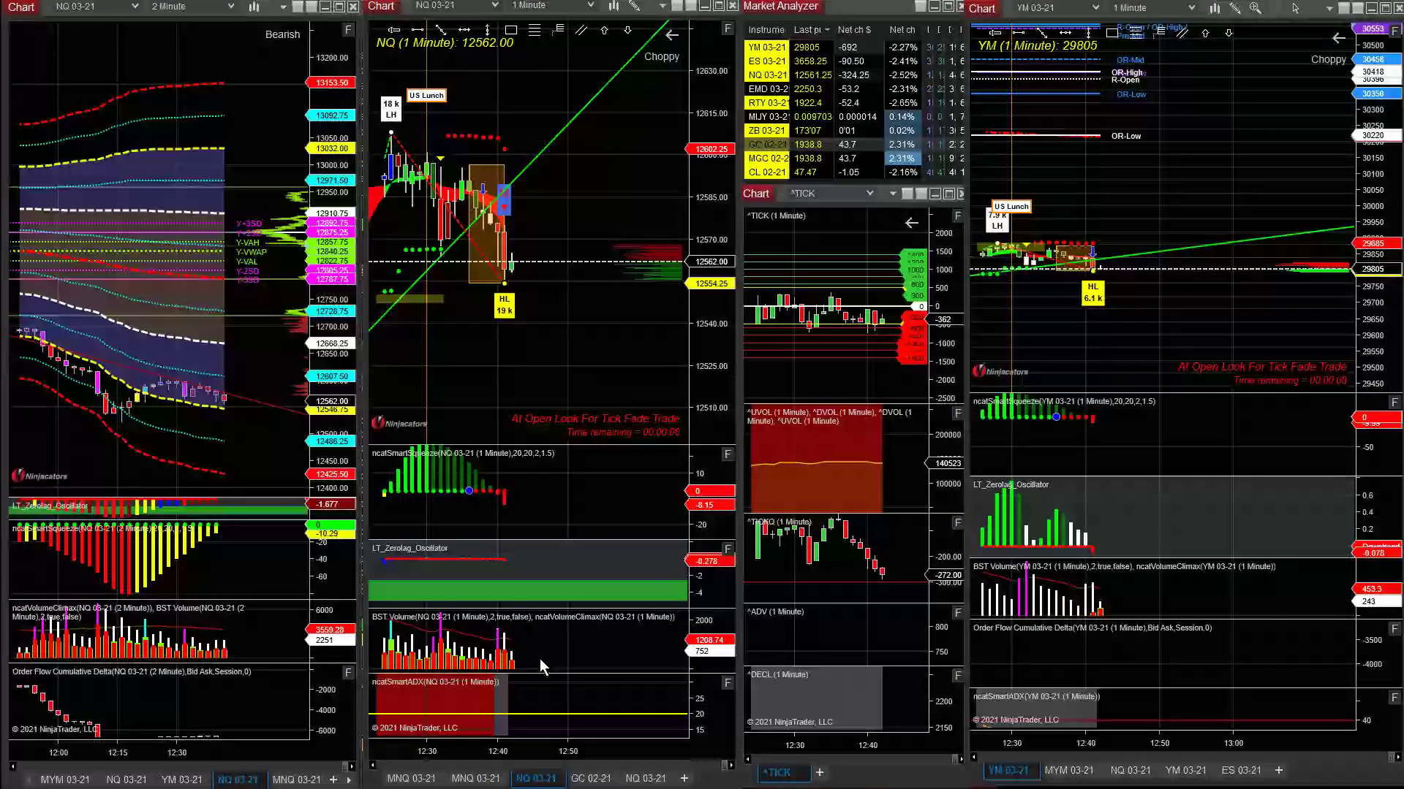
drag(540, 659, 639, 630)
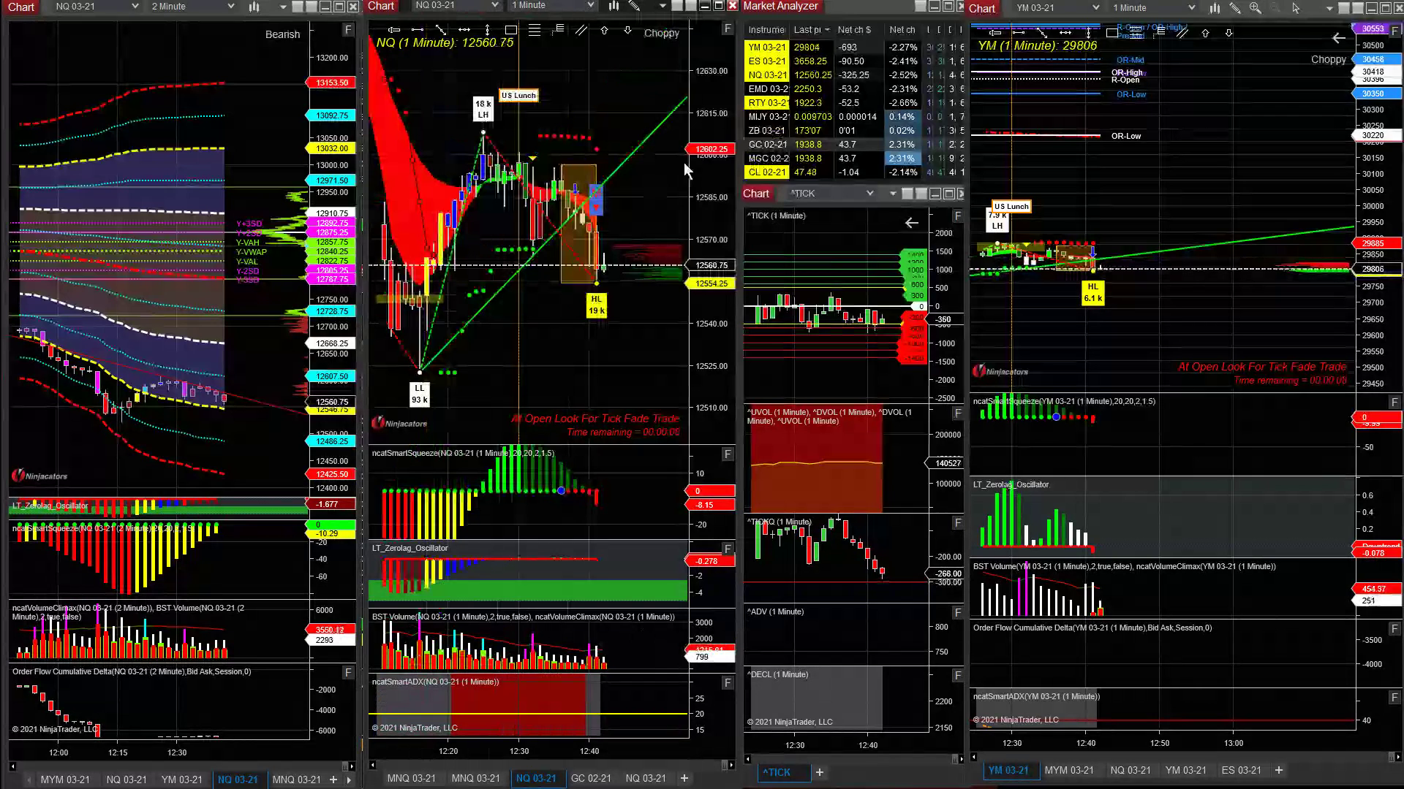
Step: Expand the NQ and YM price ranges, then show the YM chart with VAH, VWAP, VPOC and VAL
drag(705, 139, 602, 198)
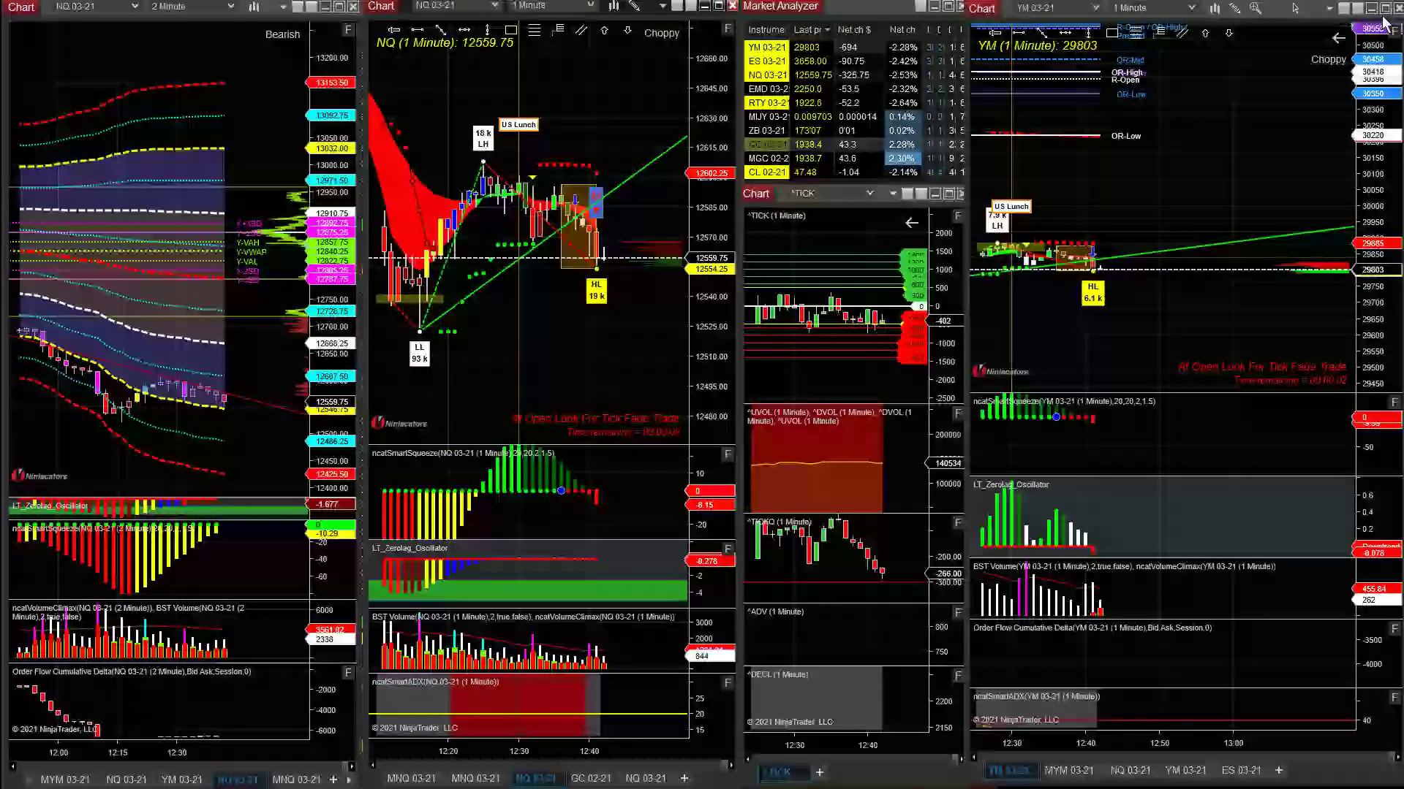
drag(1384, 33, 1377, 116)
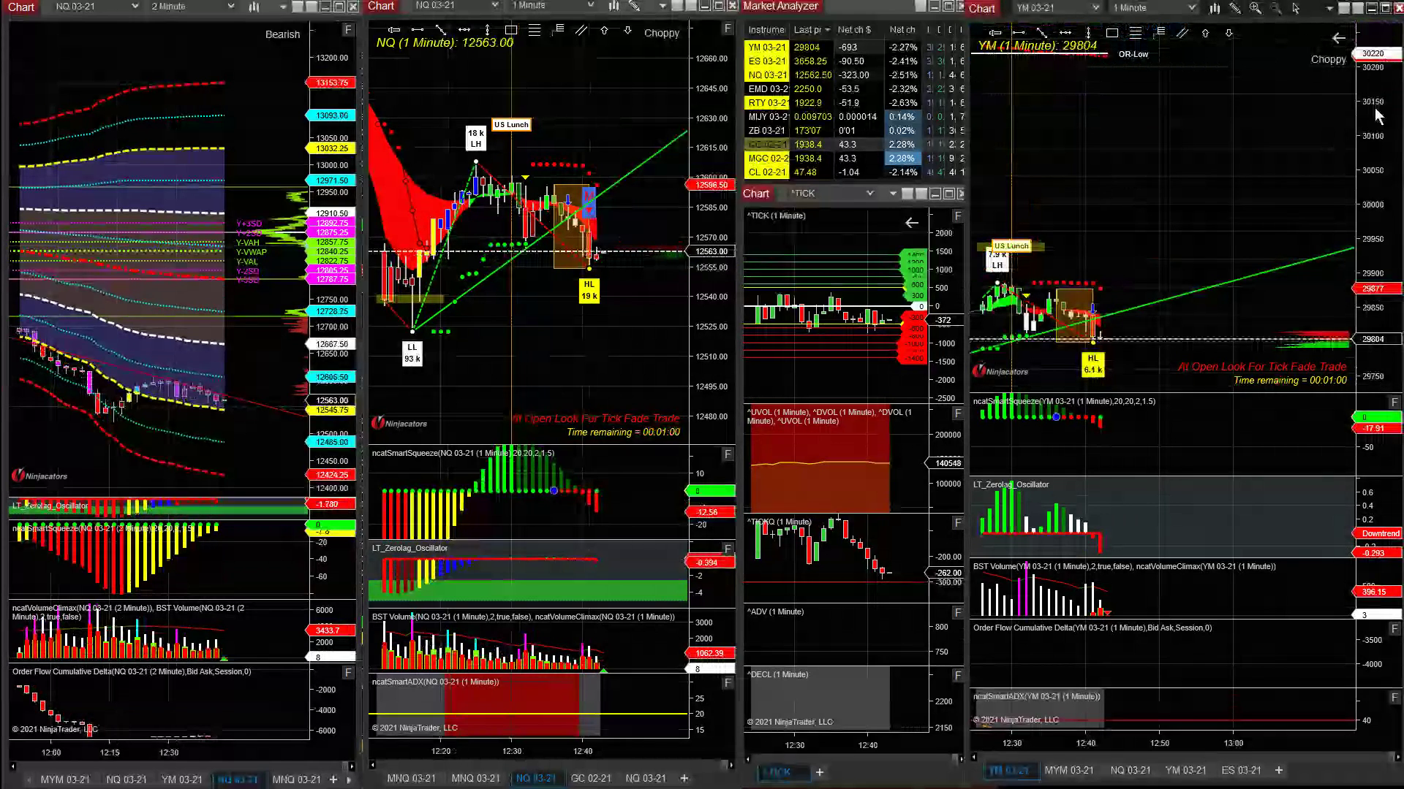
click(1185, 772)
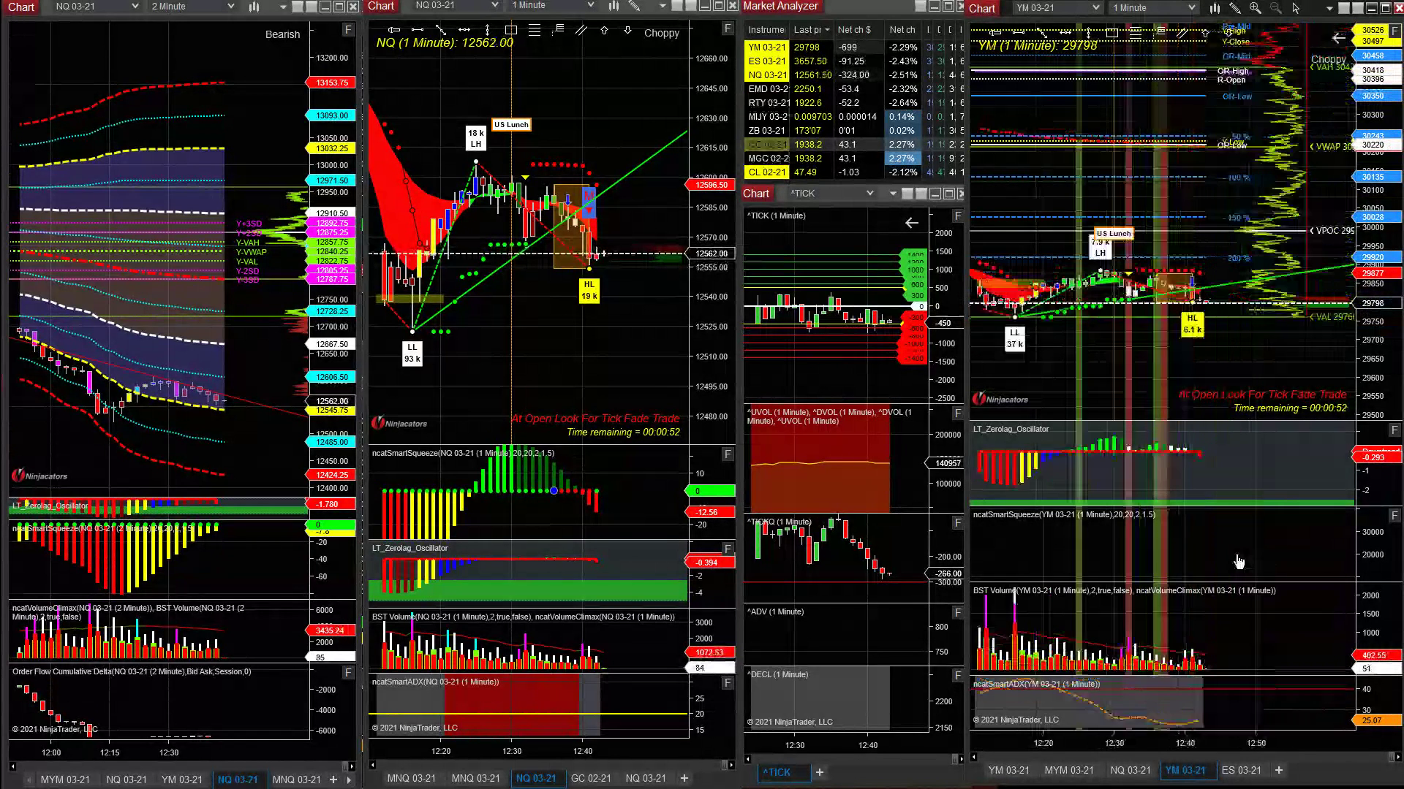
scroll(1256, 461, down, 2)
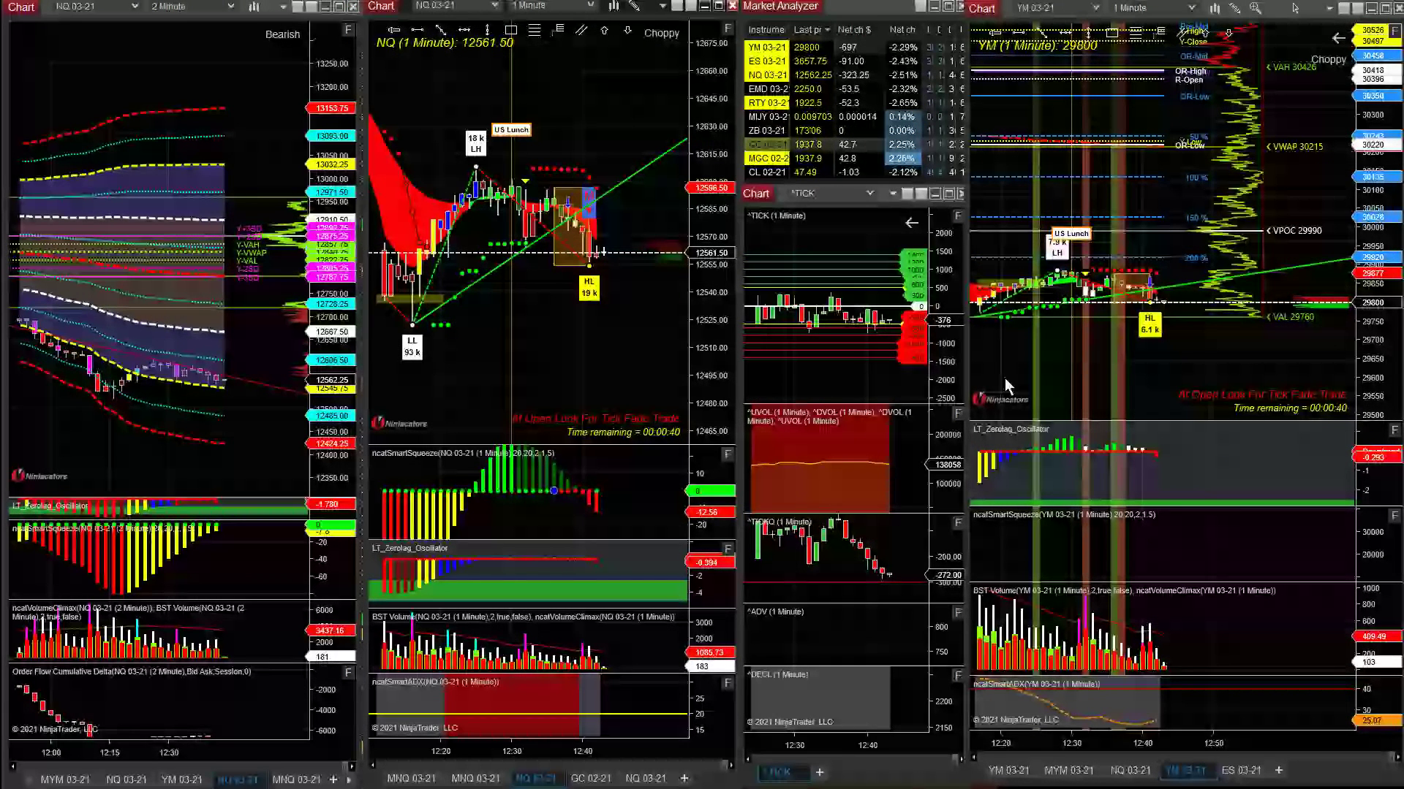
Step: Pan the YM bars to 12:30–13:00, then restore the original YM 03-21 chart
mouse_move(1294, 530)
mouse_down()
mouse_move(1226, 555)
mouse_move(1258, 546)
mouse_up()
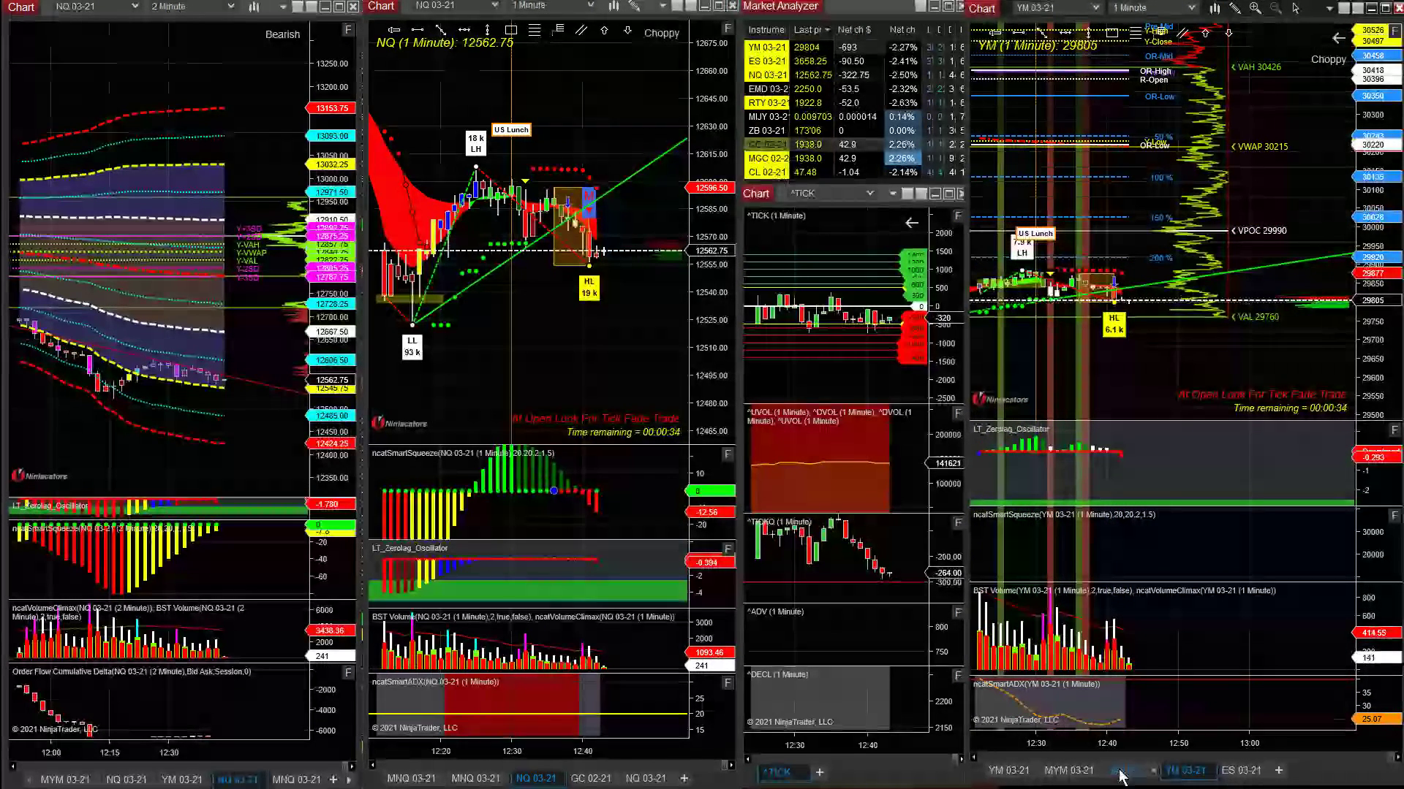
click(1014, 771)
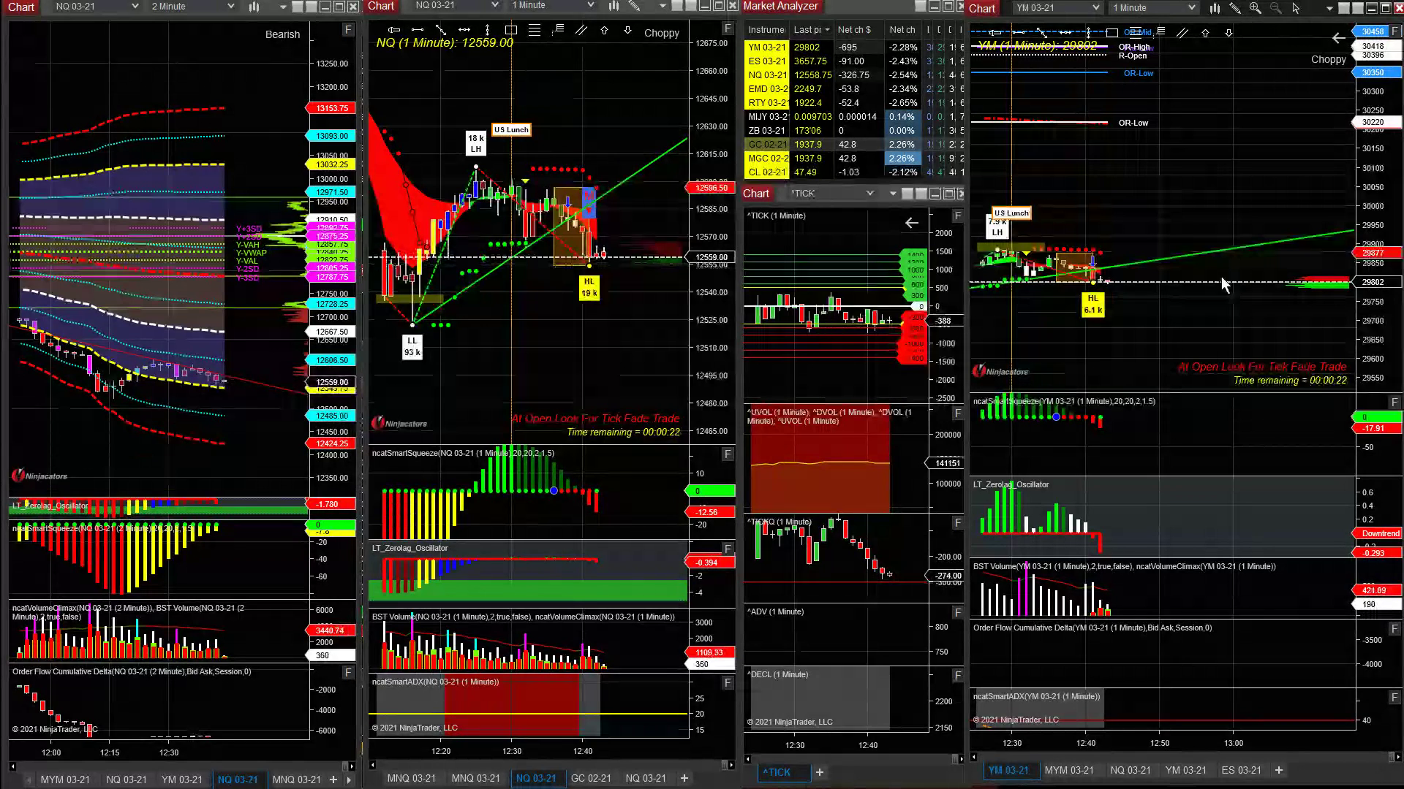
Step: Rescale YM and NQ to 12460–12680, bring later NQ 2-minute bars into view, and jump YM to its latest bars
drag(1396, 36, 1185, 216)
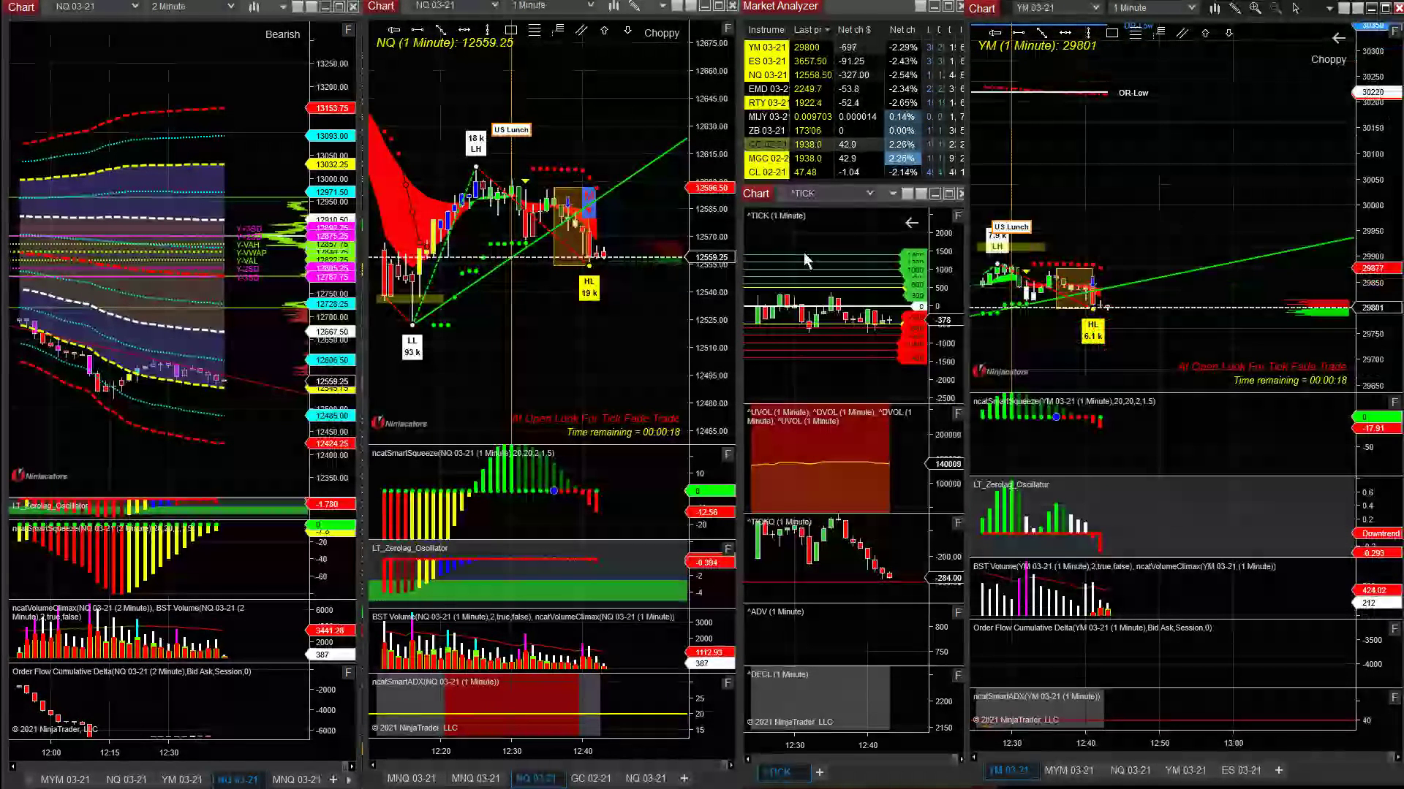
drag(702, 146, 700, 166)
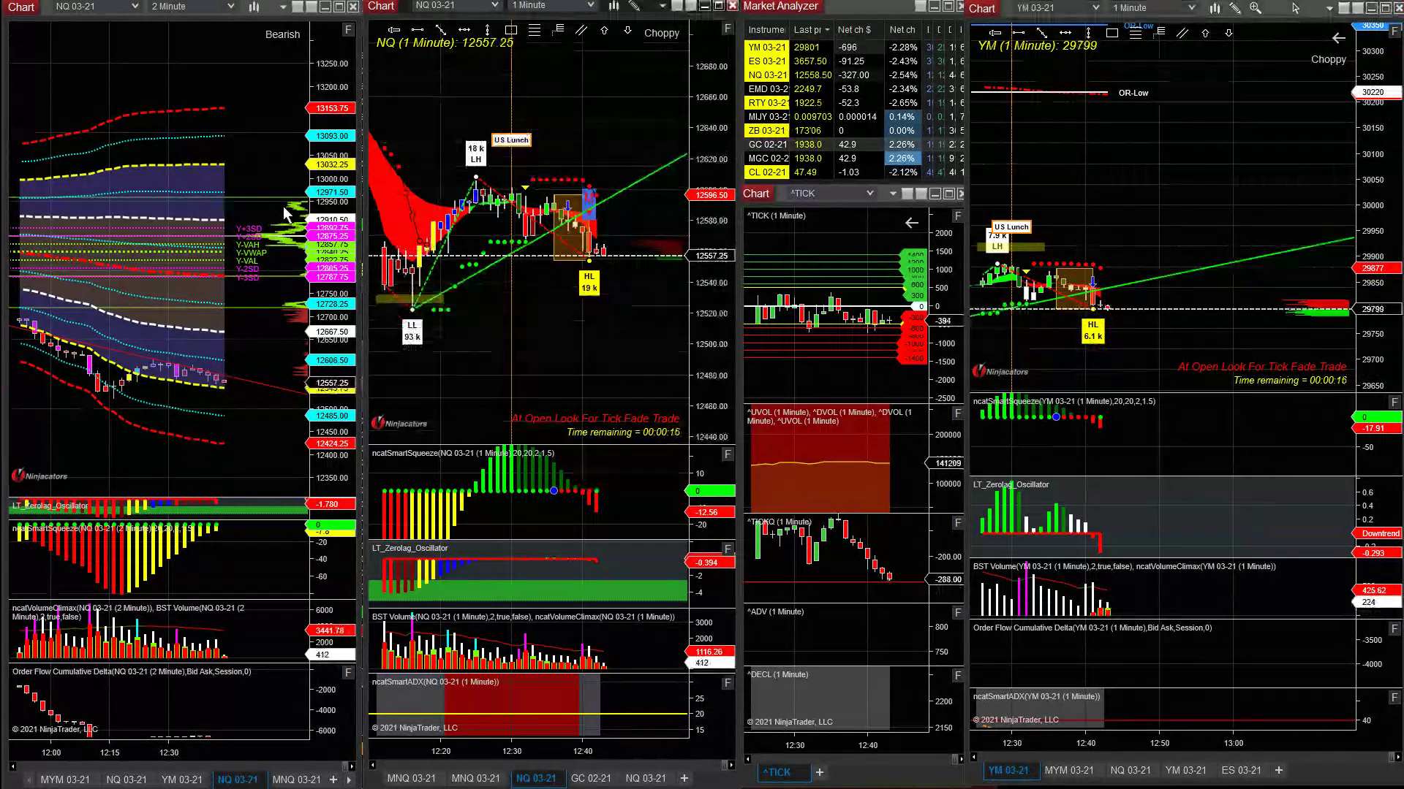
drag(265, 563, 200, 574)
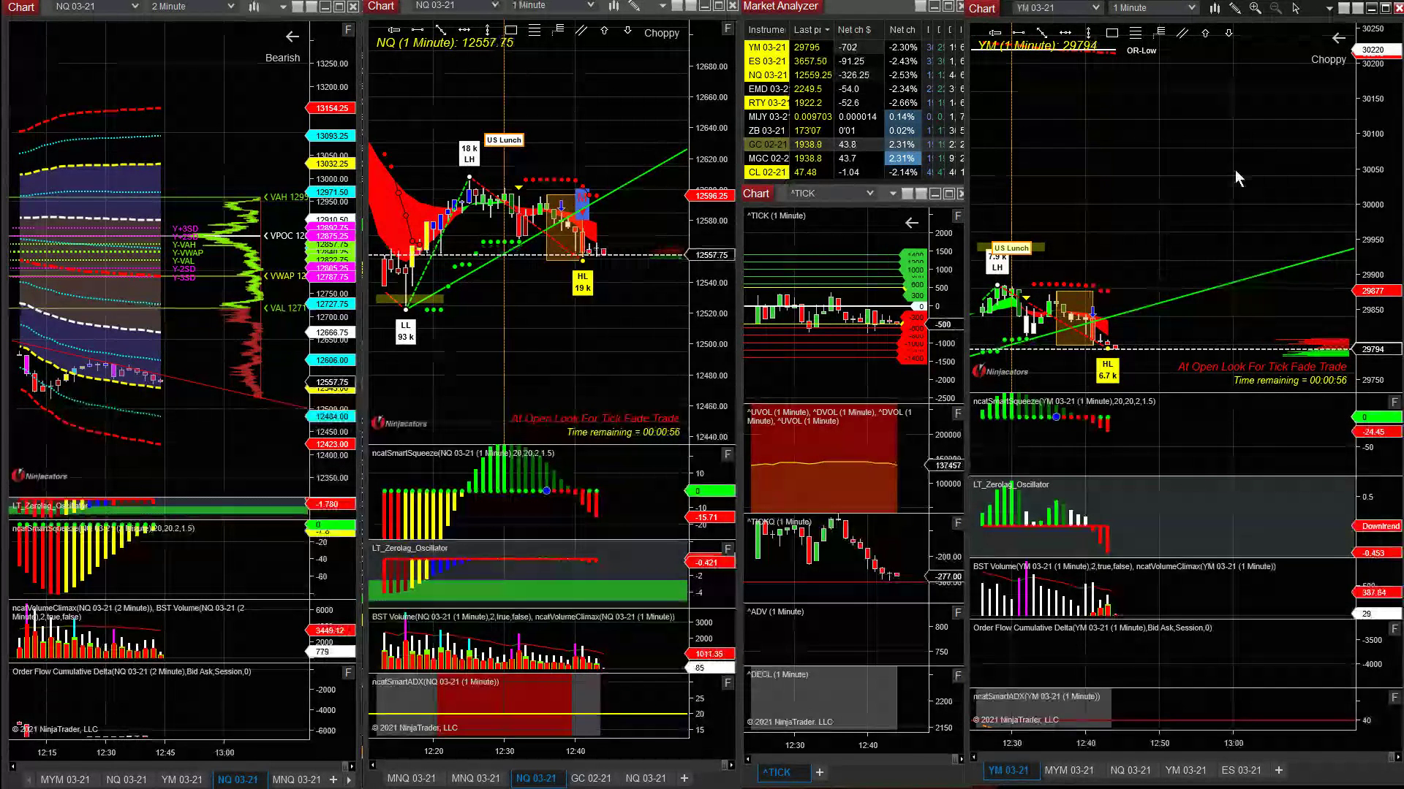
click(1334, 44)
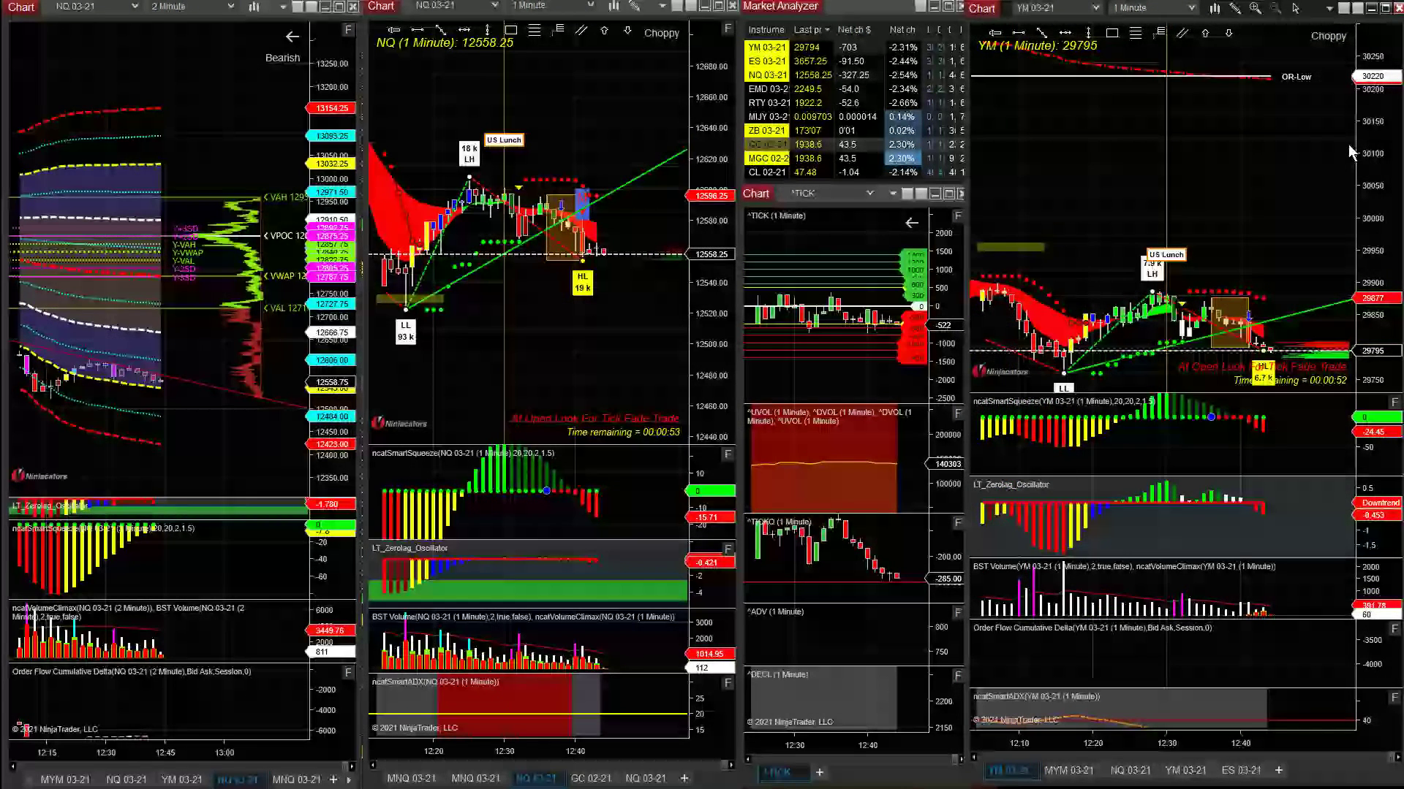
scroll(1327, 97, down, 3)
scroll(1323, 93, down, 2)
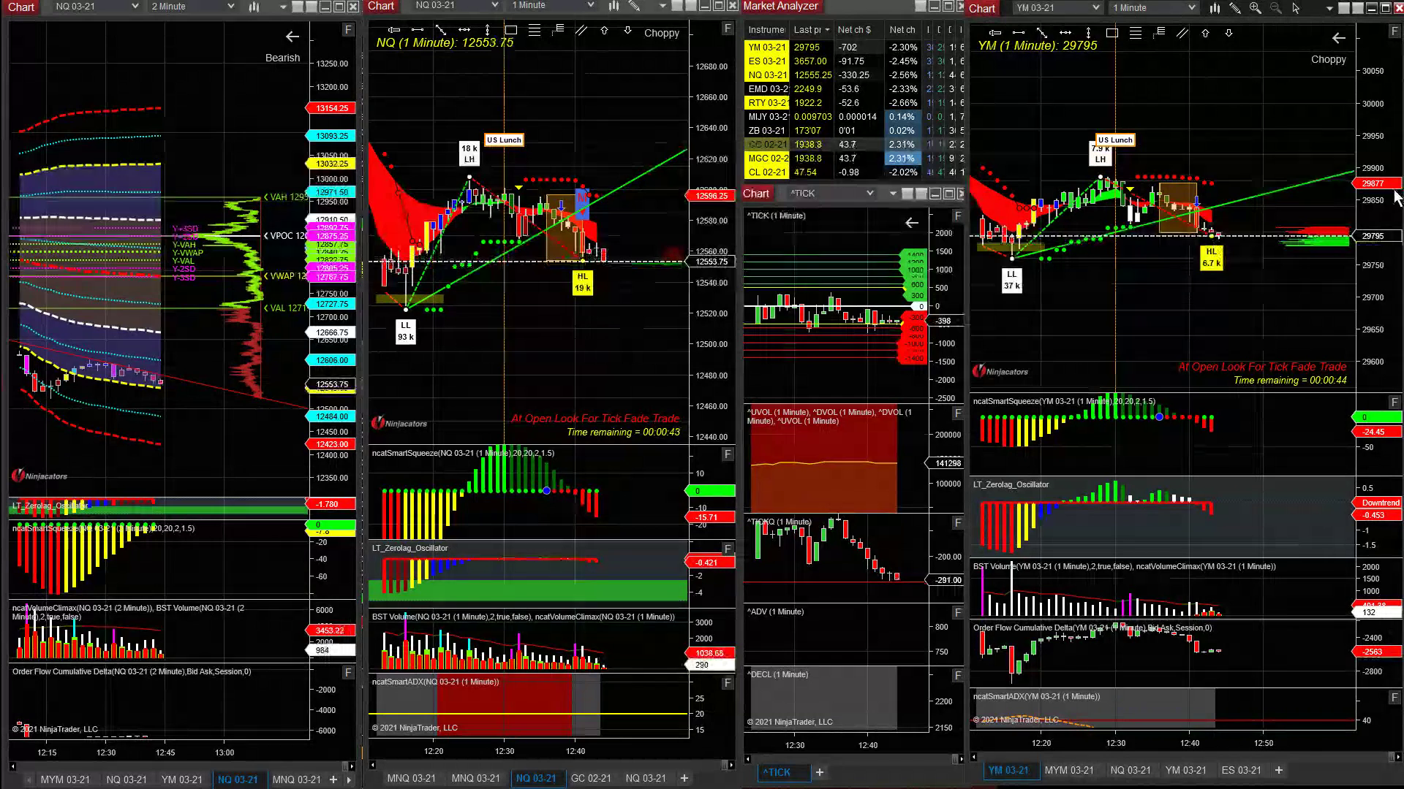
Step: Make the YM bars taller and shift the NQ 2-minute chart to bars from 12:30
drag(1384, 219, 1384, 151)
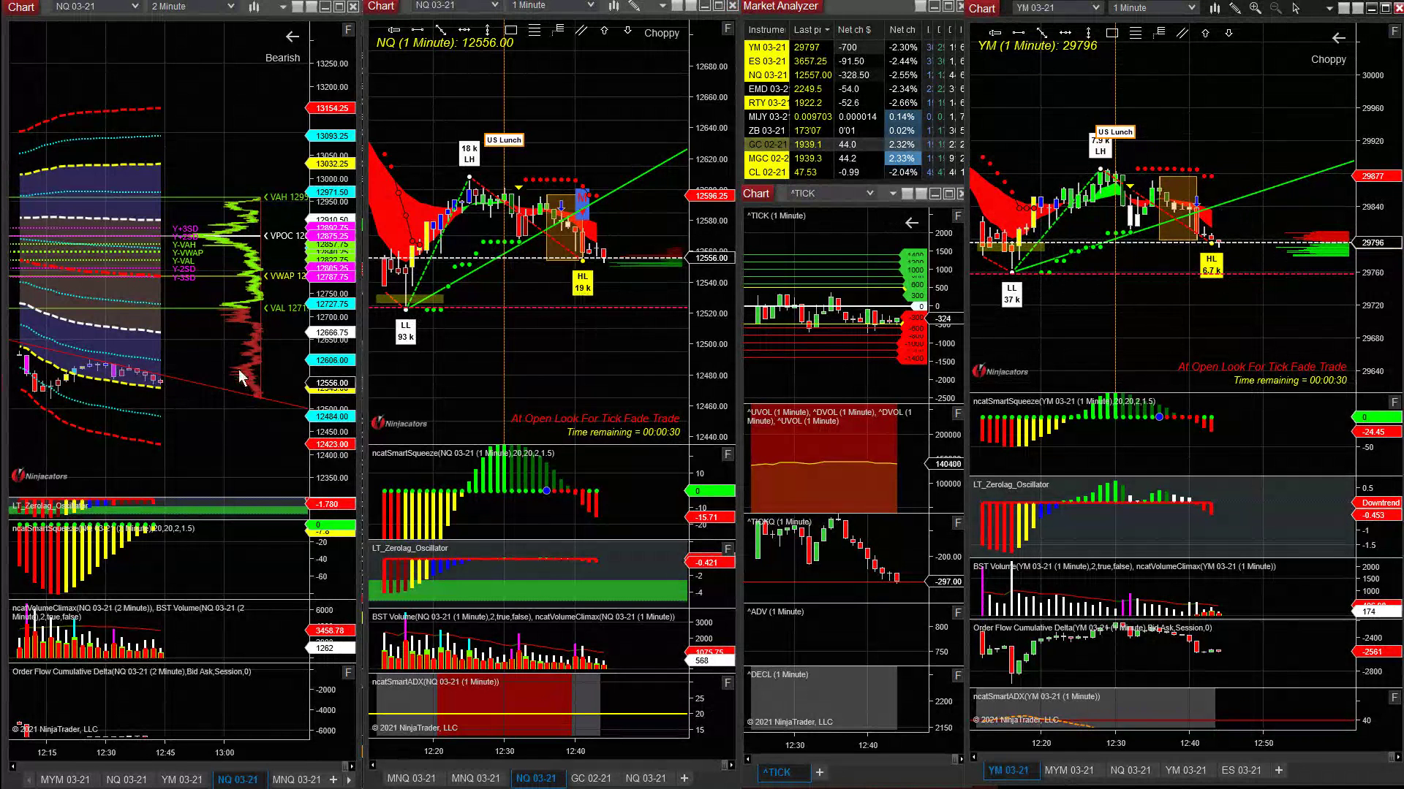
drag(245, 556, 194, 566)
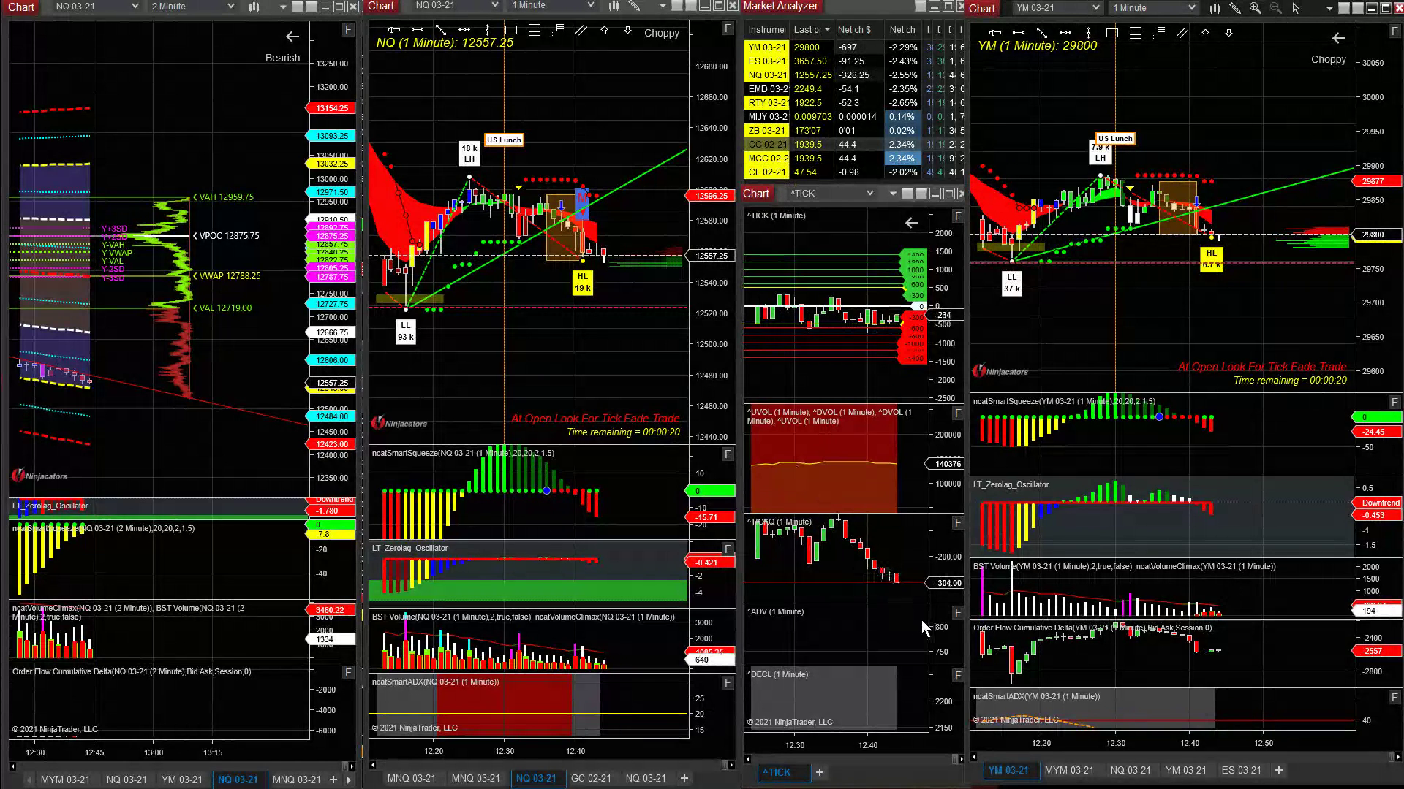
Step: Activate the TICK chart, then open and cancel its Chart Panel properties
click(956, 613)
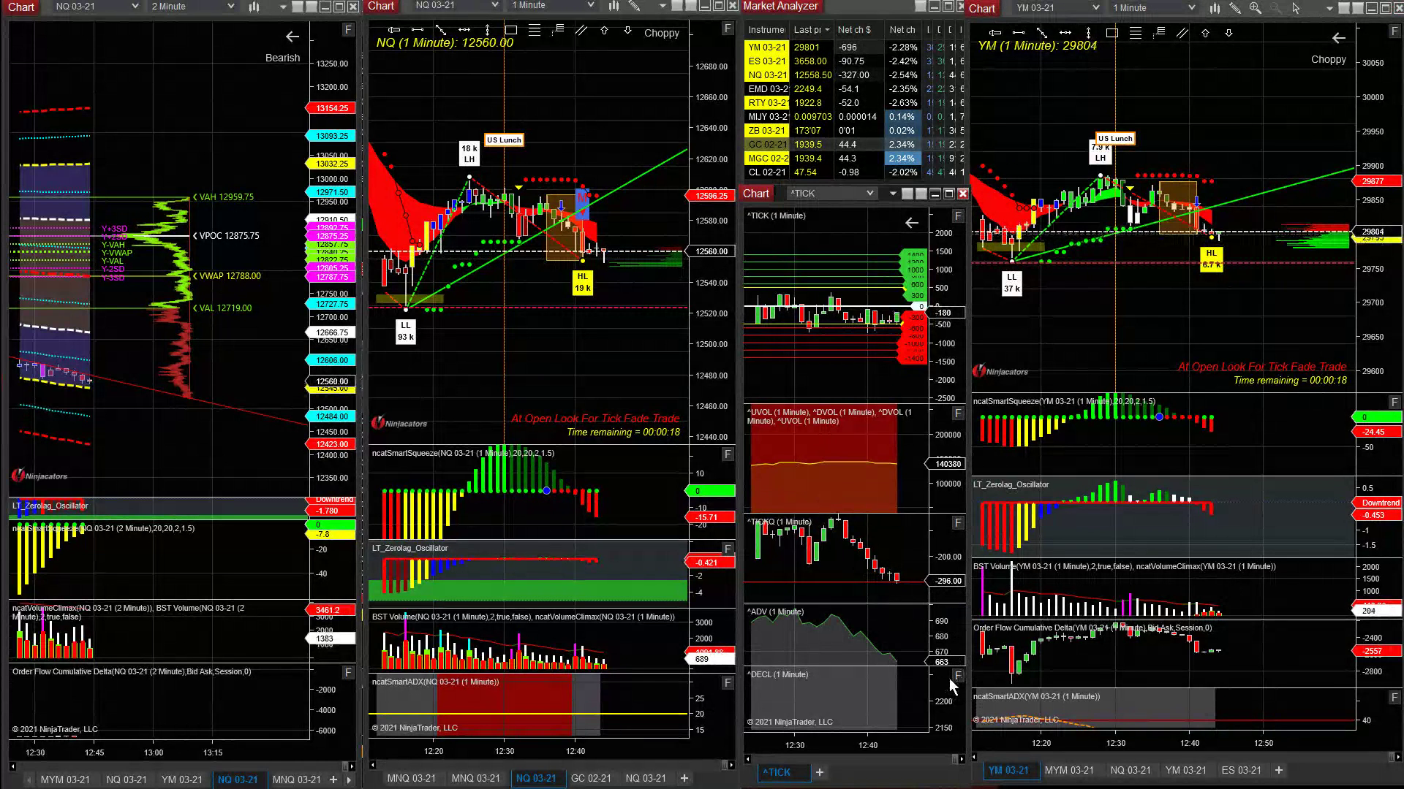
double_click(949, 551)
click(895, 627)
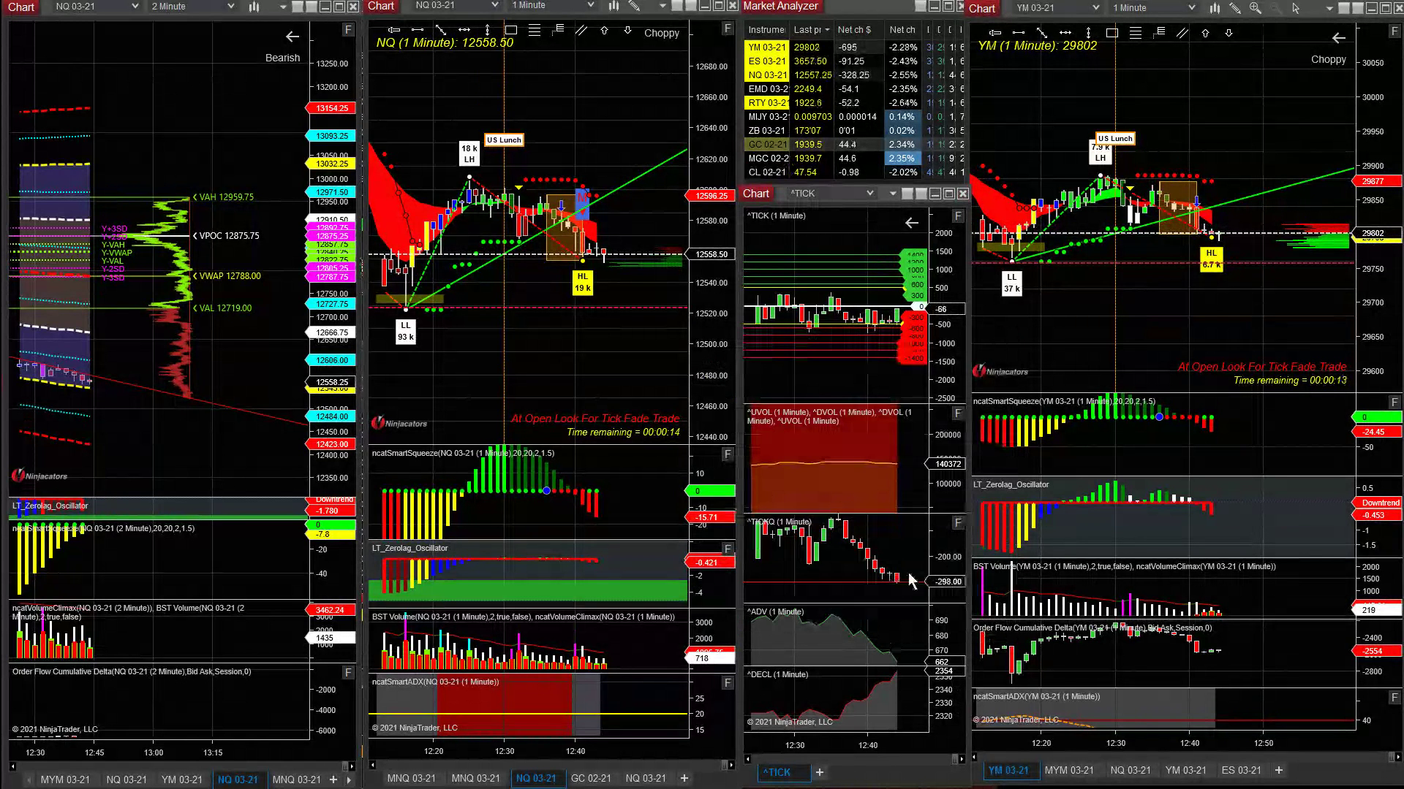